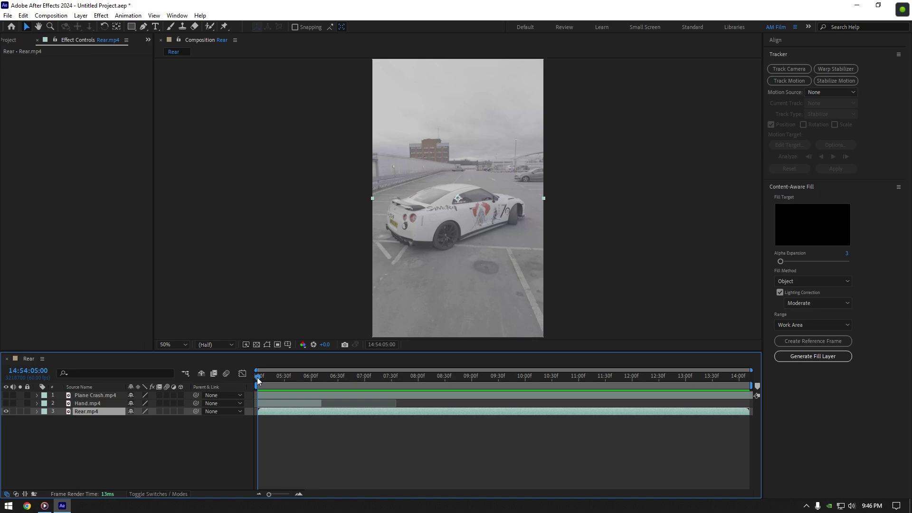
# - Review the Rear.mp4, Hand.mp4 and Plane Crash.mp4 footage by temporarily showing the hidden layers and scrubbing the timeline
pyautogui.moveTo(258, 377); pyautogui.dragTo(285, 381)
pyautogui.click(6, 403)
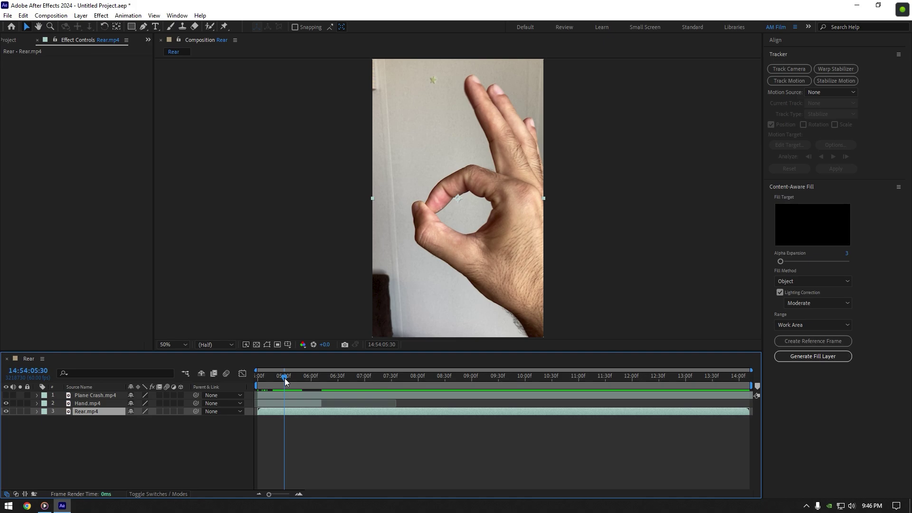
pyautogui.click(6, 395)
pyautogui.click(353, 376)
pyautogui.moveTo(362, 375); pyautogui.dragTo(250, 382)
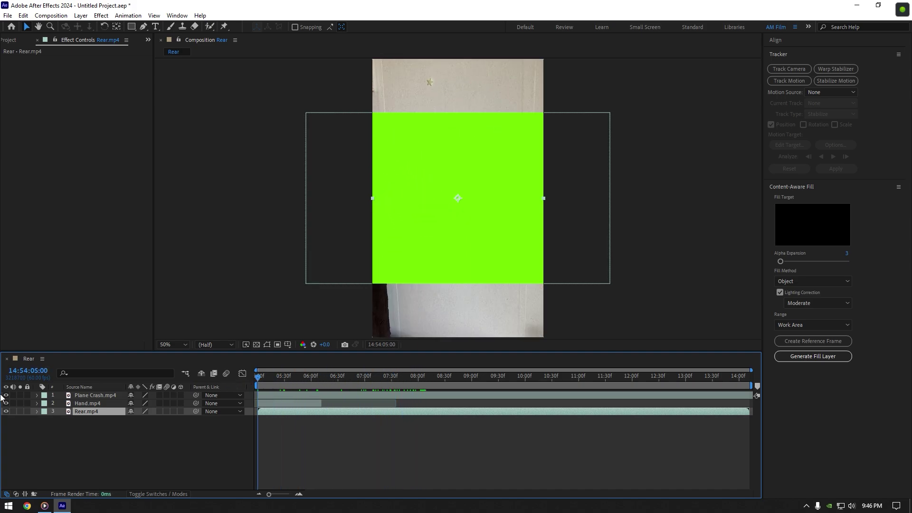
pyautogui.moveTo(6, 395); pyautogui.dragTo(7, 406)
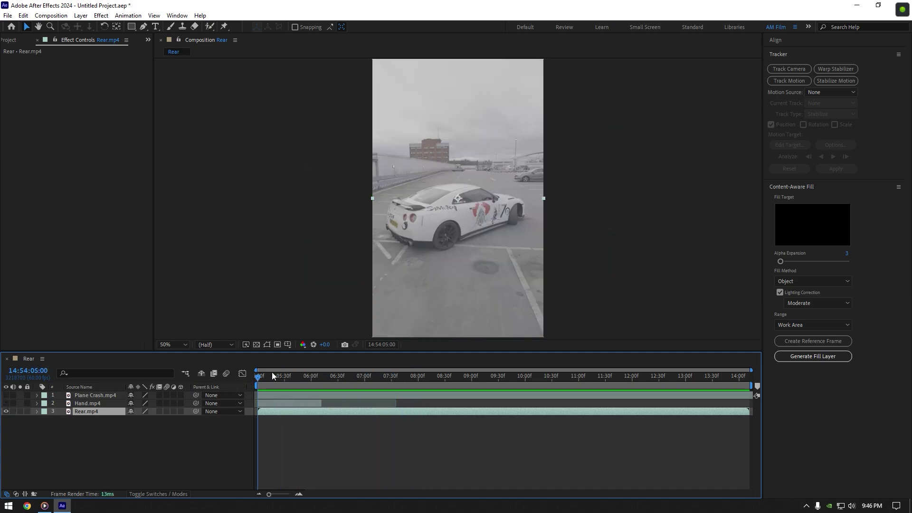
# - Trim Rear.mp4 so the car shot runs from the composition start to about 14:54:07:00
pyautogui.moveTo(259, 377); pyautogui.dragTo(311, 378)
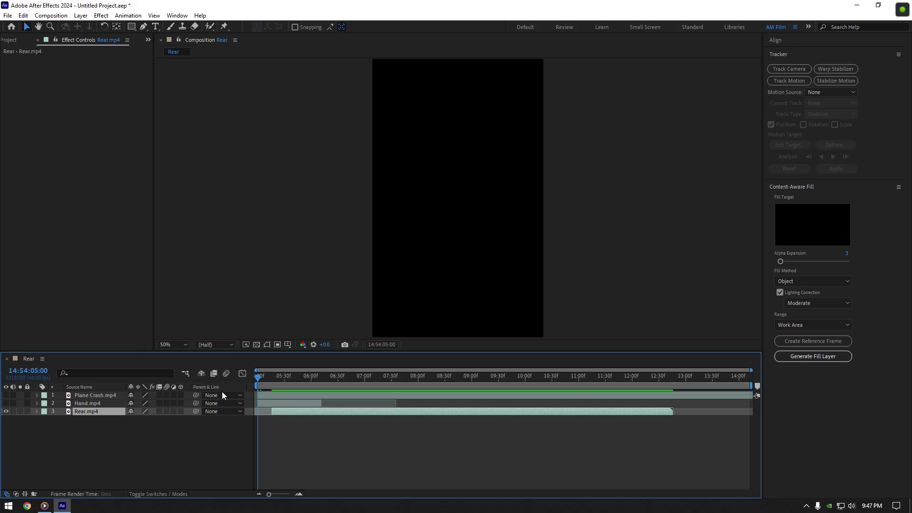
pyautogui.moveTo(221, 392); pyautogui.dragTo(208, 392)
pyautogui.moveTo(259, 377)
pyautogui.mouseDown()
pyautogui.moveTo(362, 378)
pyautogui.moveTo(264, 377)
pyautogui.mouseUp()
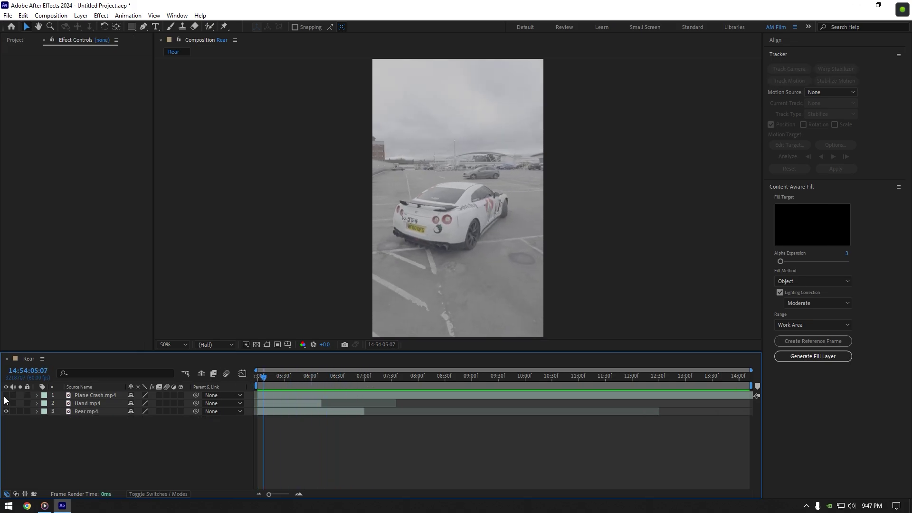
# - Show only Hand.mp4 and open it in its layer view with the Roto Brush tool active at 14:54:05:32
pyautogui.click(5, 403)
pyautogui.press('Home')
pyautogui.click(88, 405)
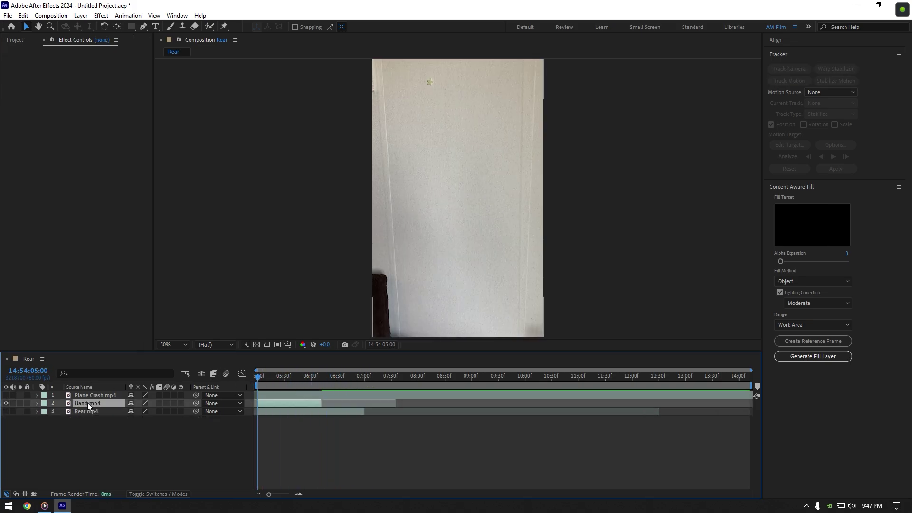
pyautogui.moveTo(272, 380)
pyautogui.mouseDown()
pyautogui.moveTo(308, 382)
pyautogui.moveTo(286, 378)
pyautogui.mouseUp()
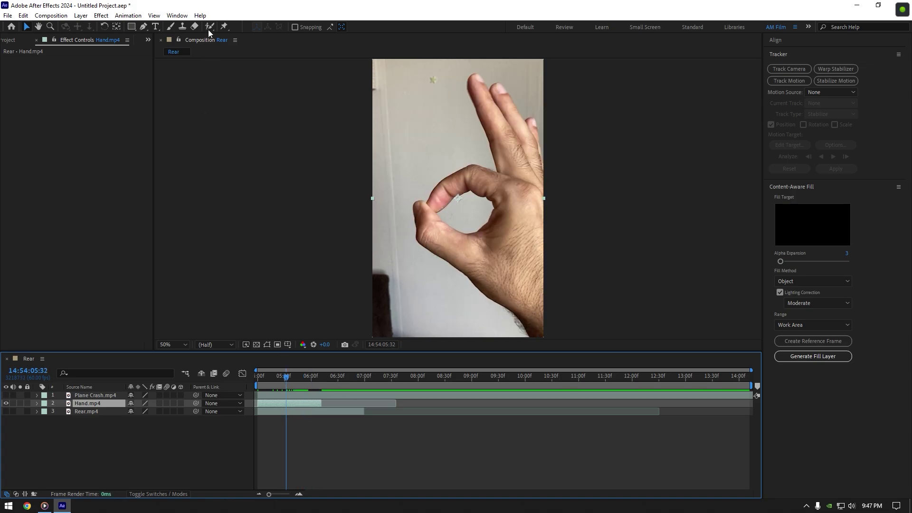
pyautogui.click(210, 26)
pyautogui.doubleClick(280, 402)
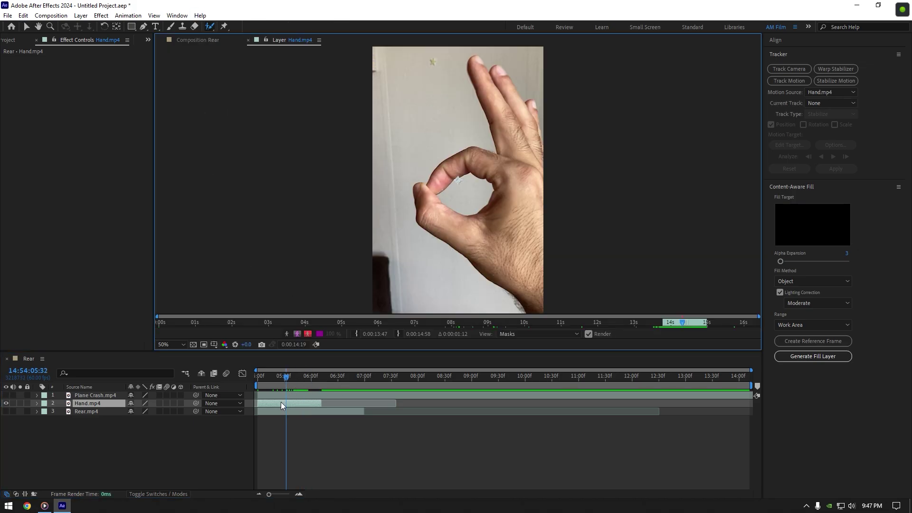
# - Select the whole hand with Roto Brush strokes along the thumb, index finger and raised fingers, and clean up the outline
pyautogui.moveTo(415, 188); pyautogui.dragTo(474, 238)
pyautogui.moveTo(489, 67)
pyautogui.mouseDown()
pyautogui.moveTo(504, 112)
pyautogui.moveTo(546, 123)
pyautogui.mouseUp()
pyautogui.scroll(1, 455, 194)
pyautogui.moveTo(454, 194); pyautogui.dragTo(266, 255)
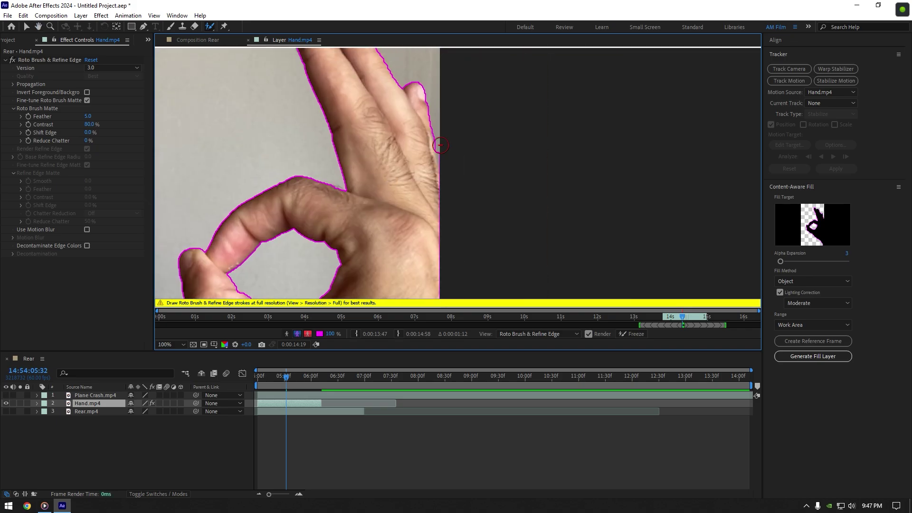
pyautogui.scroll(-1, 486, 185)
pyautogui.moveTo(410, 226); pyautogui.dragTo(450, 179)
pyautogui.press('v')
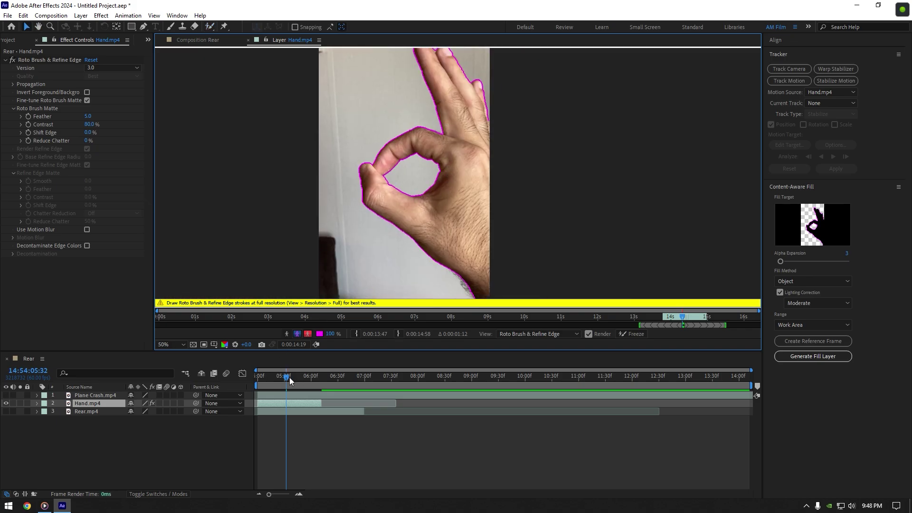
# - Propagate the selection to 14:54:05:37 and correct the index finger's outline with Roto Brush strokes, excluding the background above it
pyautogui.click(288, 376)
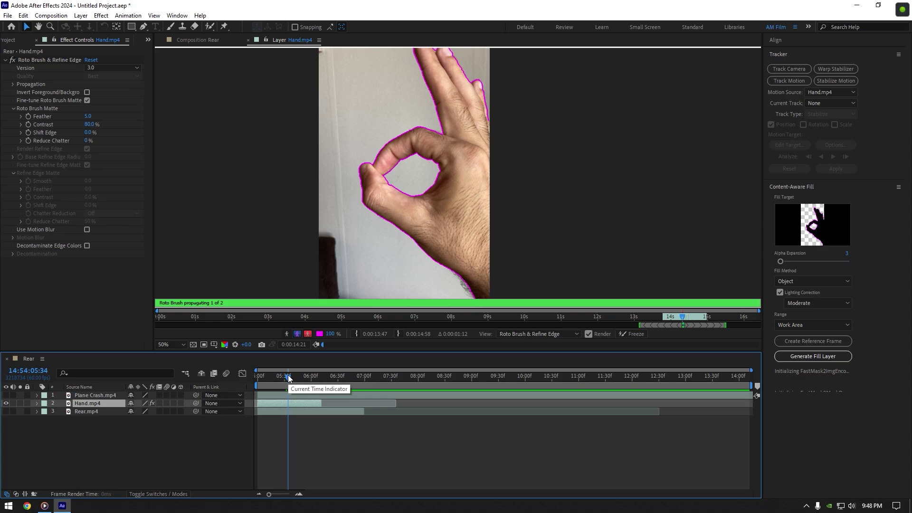
pyautogui.moveTo(288, 376); pyautogui.dragTo(291, 374)
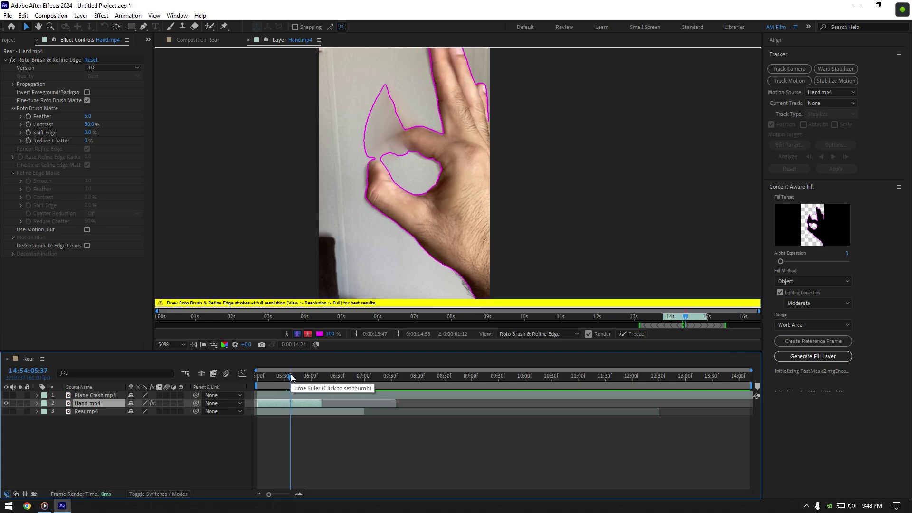
pyautogui.scroll(1, 391, 152)
pyautogui.moveTo(364, 130); pyautogui.dragTo(404, 175)
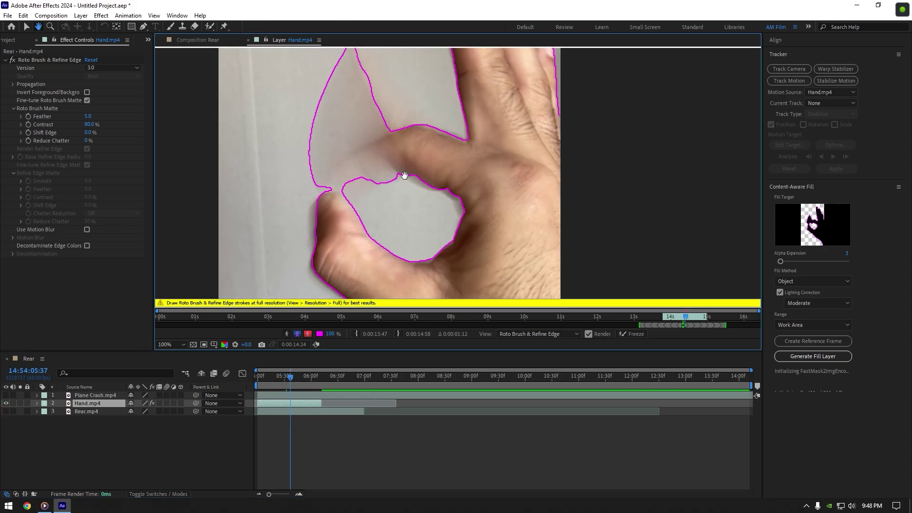
pyautogui.hotkey('alt', 'w')
pyautogui.moveTo(398, 142); pyautogui.dragTo(349, 166)
pyautogui.moveTo(413, 168); pyautogui.dragTo(363, 160)
pyautogui.moveTo(344, 121); pyautogui.dragTo(354, 61)
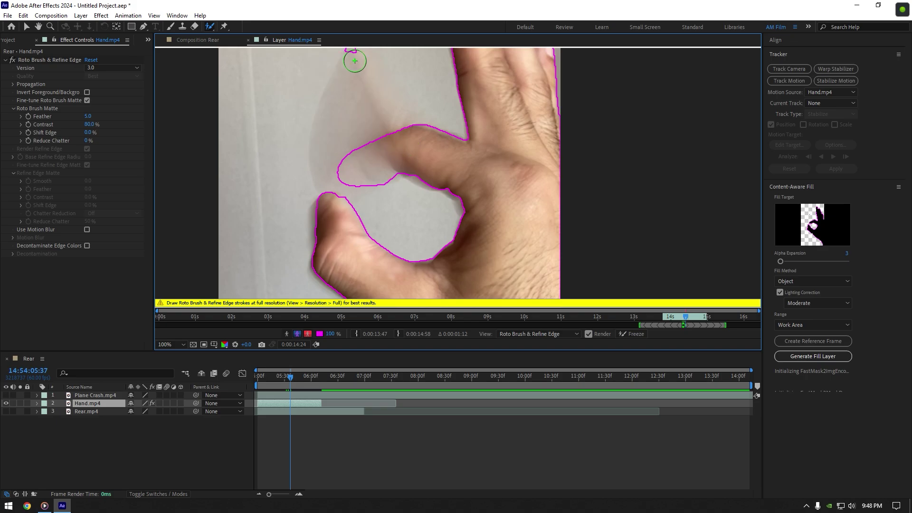
# - Check the Roto Brush selection on the following frames and freeze its propagation
pyautogui.scroll(-1, 354, 61)
pyautogui.press('h')
pyautogui.click(293, 379)
pyautogui.moveTo(292, 378)
pyautogui.mouseDown()
pyautogui.moveTo(265, 378)
pyautogui.moveTo(298, 378)
pyautogui.mouseUp()
pyautogui.click(632, 334)
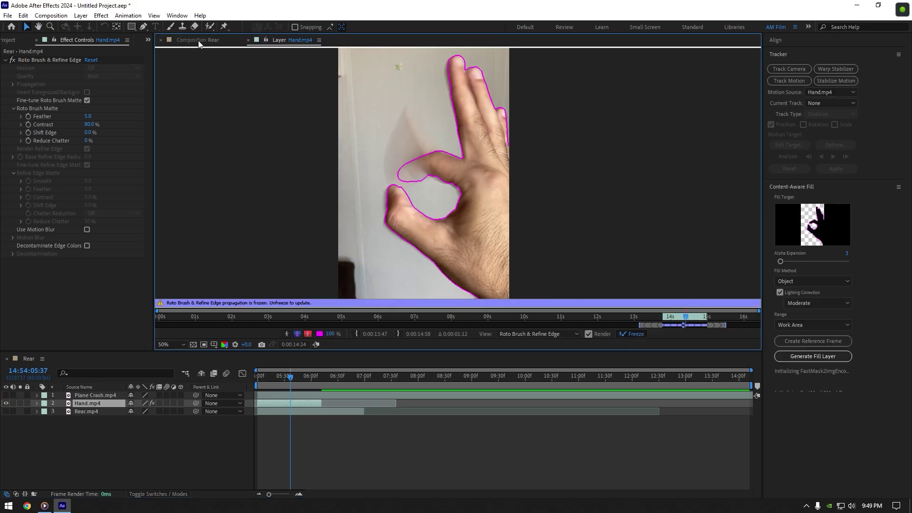
# - In the Rear composition, set Hand.mp4's Roto Brush matte to Feather 10, Shift Edge -20% and Reduce Chatter 18%
pyautogui.click(198, 40)
pyautogui.scroll(2, 451, 209)
pyautogui.moveTo(472, 216); pyautogui.dragTo(435, 245)
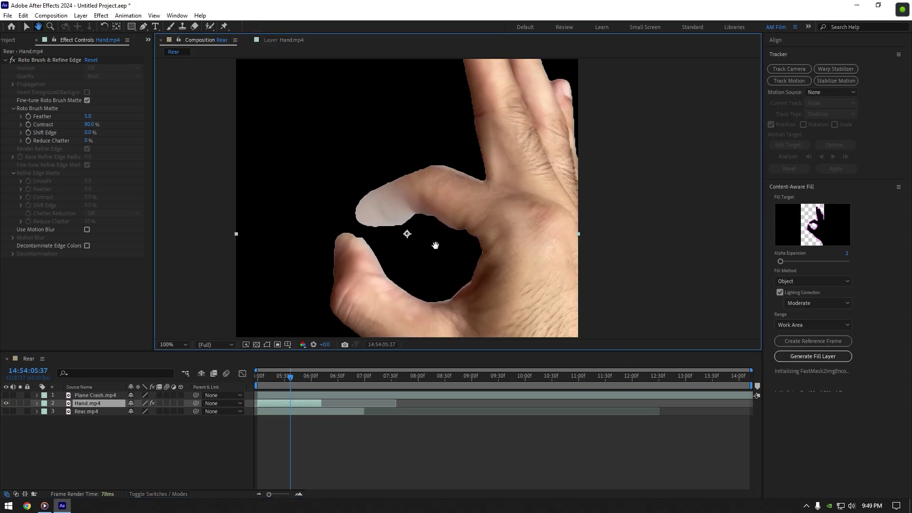
pyautogui.click(88, 116)
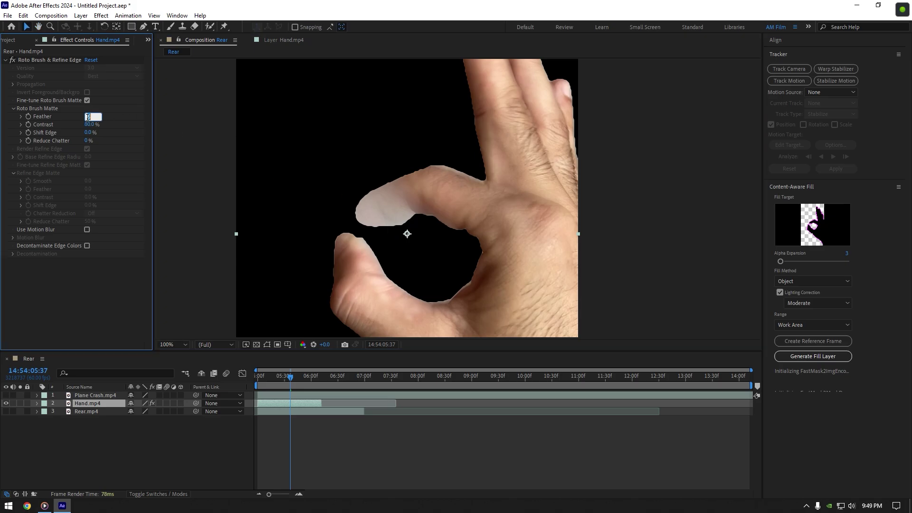
pyautogui.write('10')
pyautogui.press('Return')
pyautogui.moveTo(87, 141)
pyautogui.mouseDown()
pyautogui.moveTo(97, 141)
pyautogui.moveTo(82, 133)
pyautogui.mouseUp()
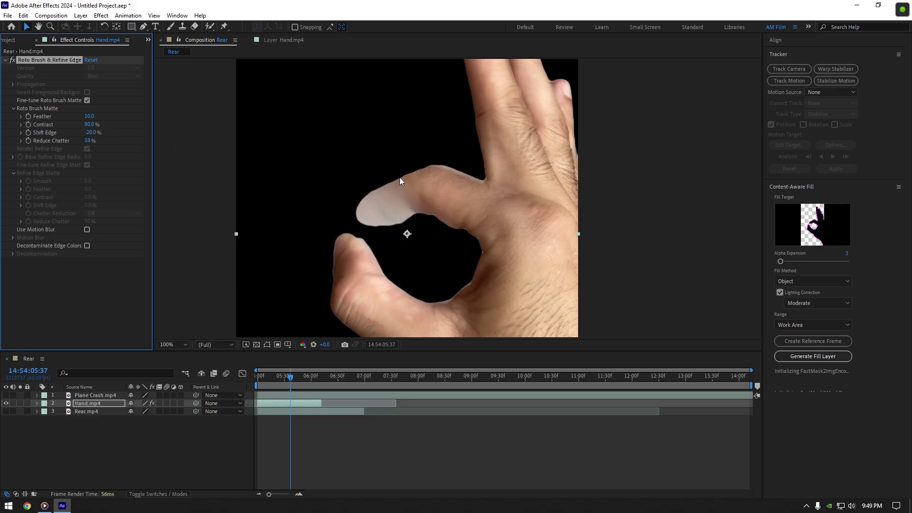
# - Return to the composition start and make the Rear.mp4 and Plane Crash.mp4 layers visible
pyautogui.press(',')
pyautogui.press('Home')
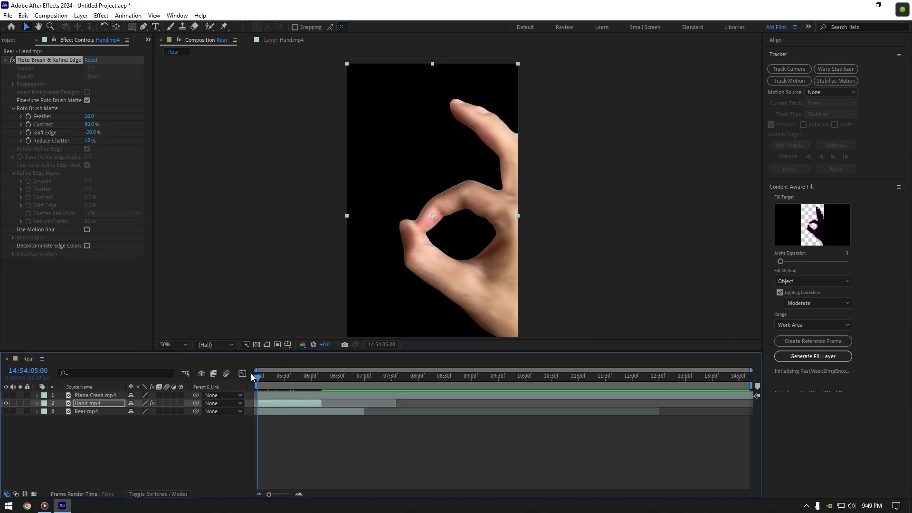
pyautogui.click(6, 411)
pyautogui.click(6, 395)
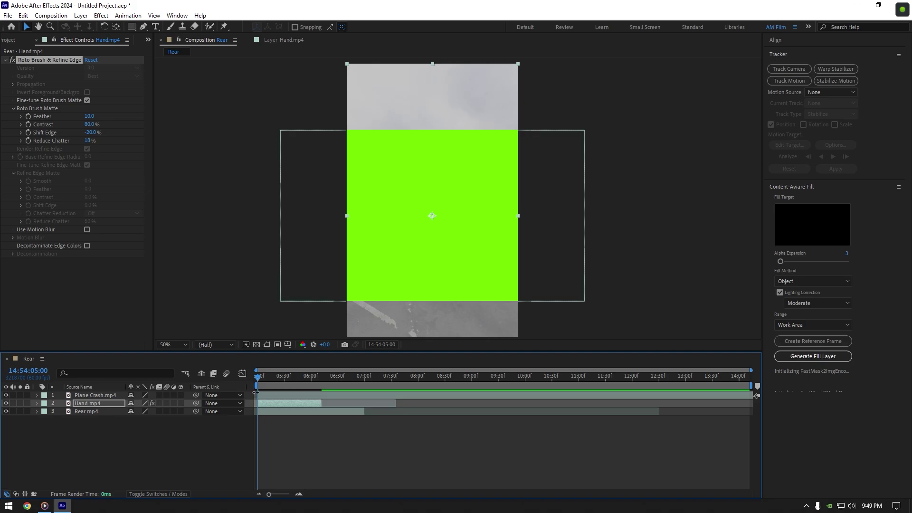
# - Apply Keylight (1.2) to Plane Crash.mp4 and sample its green background as the Screen Colour
pyautogui.click(278, 392)
pyautogui.hotkey('ctrl', 'space')
pyautogui.write('ke')
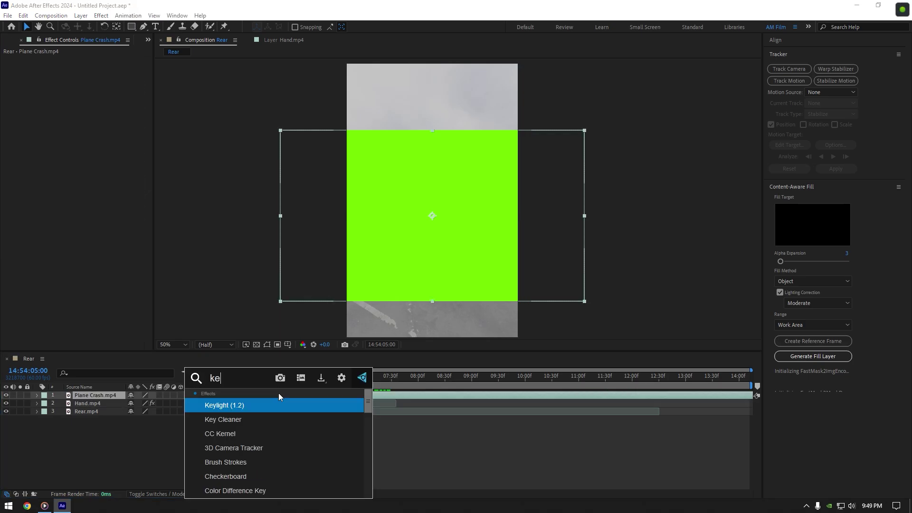
pyautogui.write('y')
pyautogui.press('Return')
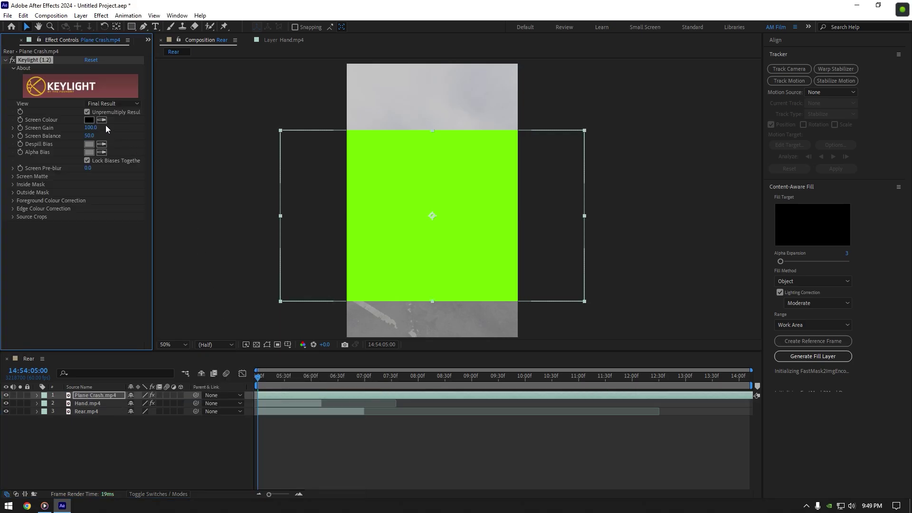
pyautogui.click(367, 176)
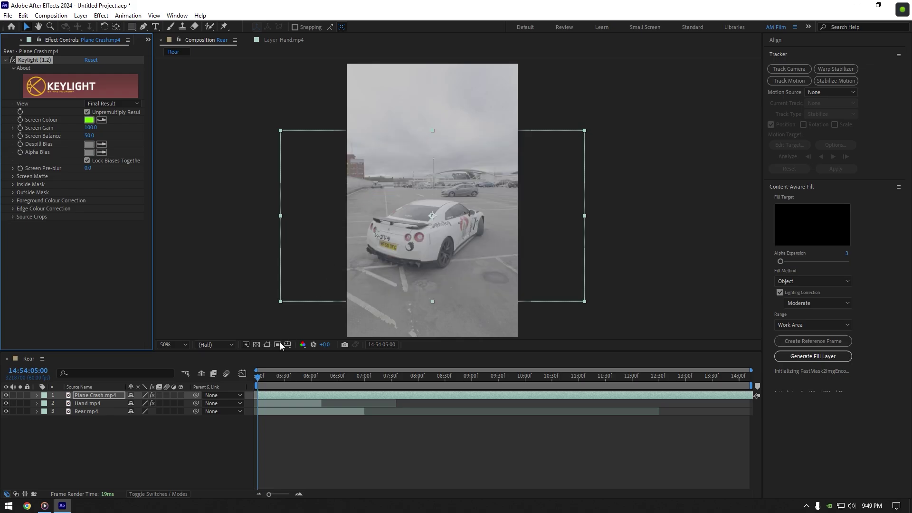
# - Reposition the plane in the frame, and shift Hand.mp4 to start at about 14:54:05:40, stacked above Plane Crash.mp4
pyautogui.moveTo(258, 376); pyautogui.dragTo(423, 377)
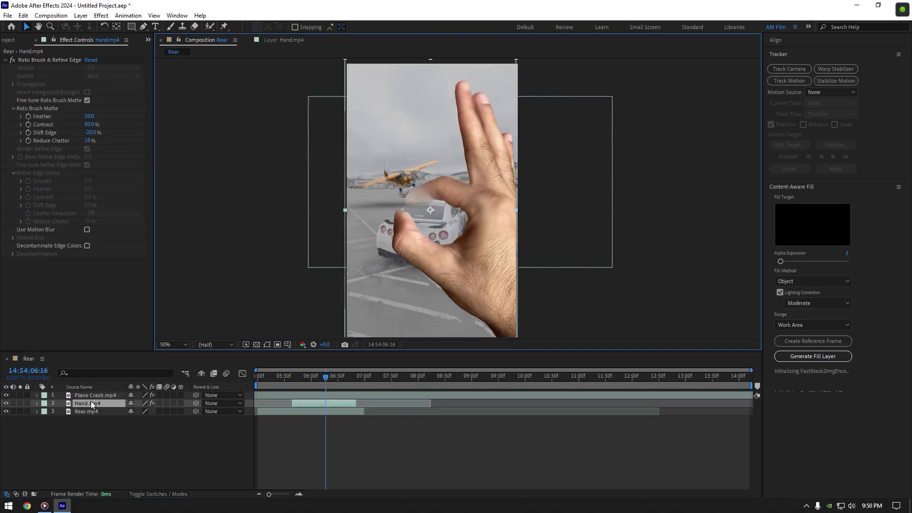
pyautogui.moveTo(90, 401); pyautogui.dragTo(90, 391)
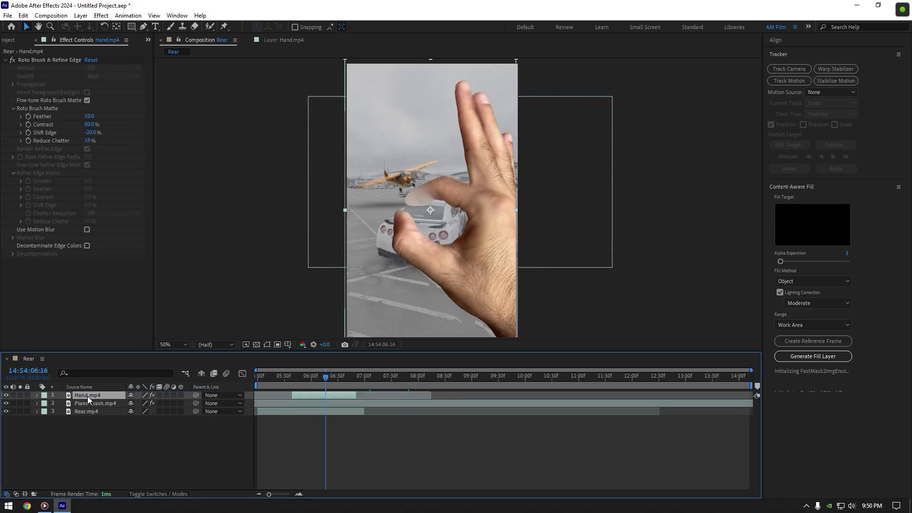
pyautogui.moveTo(307, 392); pyautogui.dragTo(322, 378)
pyautogui.press('pagedown')
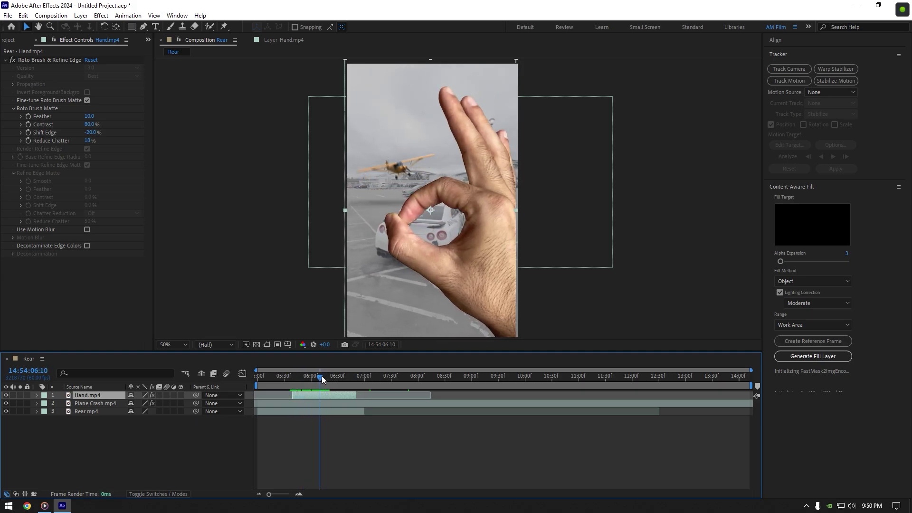
# - Hide Hand.mp4 and start a motion track on Rear.mp4 from the composition start
pyautogui.click(6, 395)
pyautogui.click(268, 411)
pyautogui.press('Home')
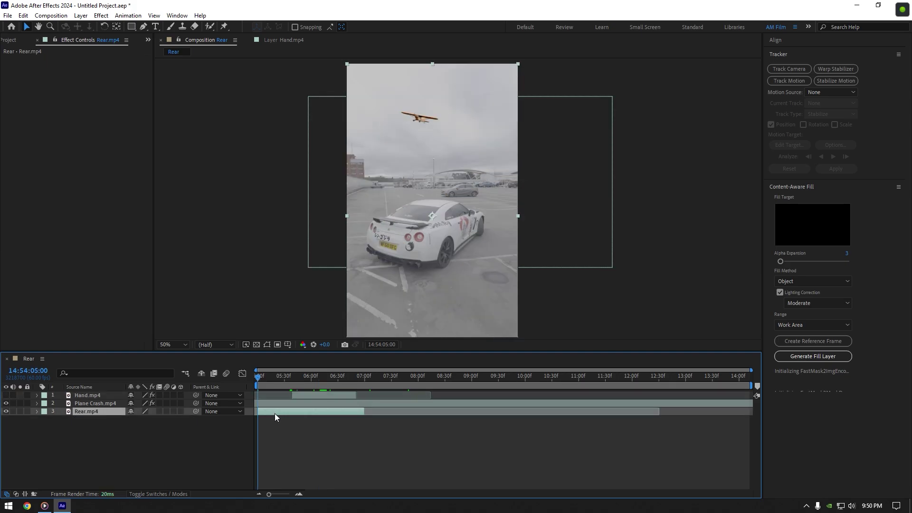
pyautogui.click(795, 82)
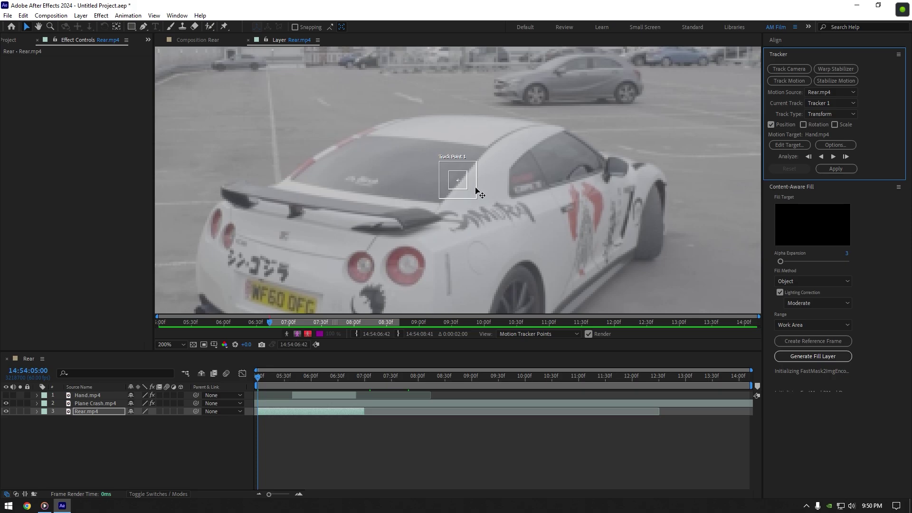
# - Place Track Point 1 on the dark spoiler mount at the car's rear, with a tight feature region and a large search region
pyautogui.moveTo(476, 191); pyautogui.dragTo(374, 302)
pyautogui.scroll(-1, 368, 248)
pyautogui.scroll(2, 359, 232)
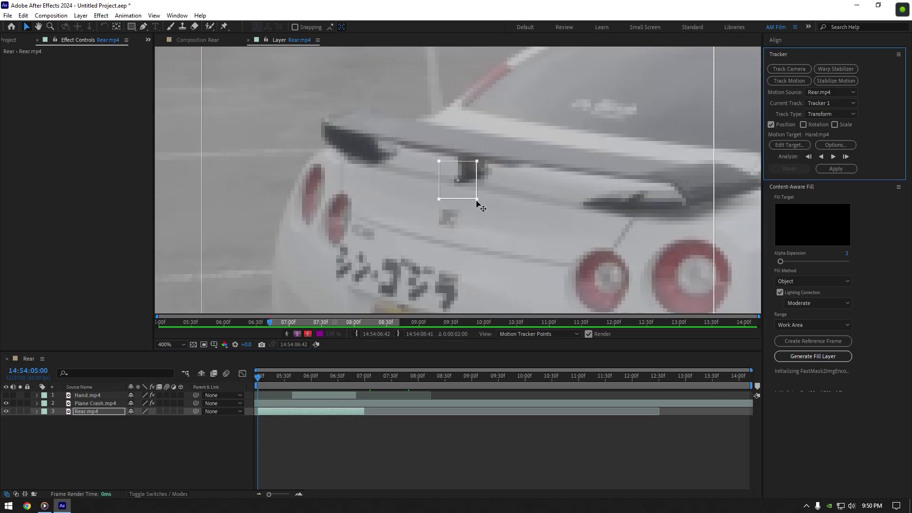
pyautogui.moveTo(476, 200); pyautogui.dragTo(469, 190)
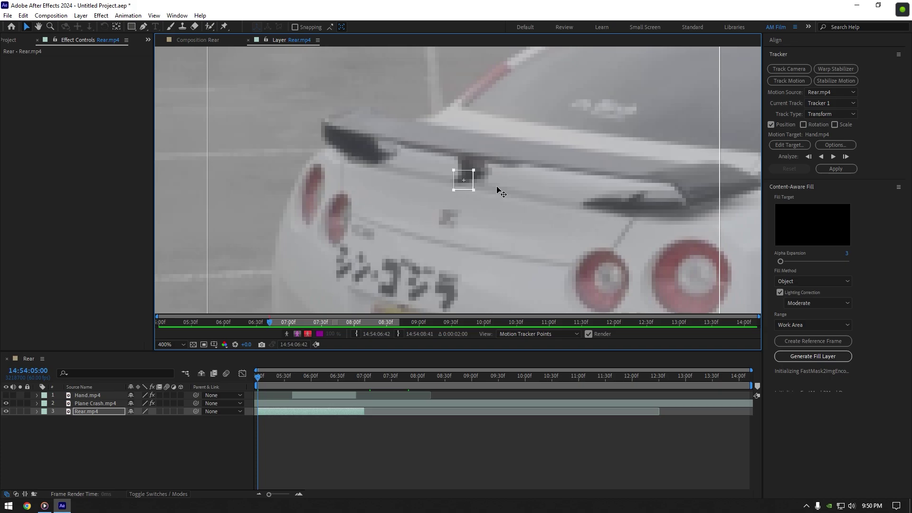
pyautogui.scroll(-2, 521, 215)
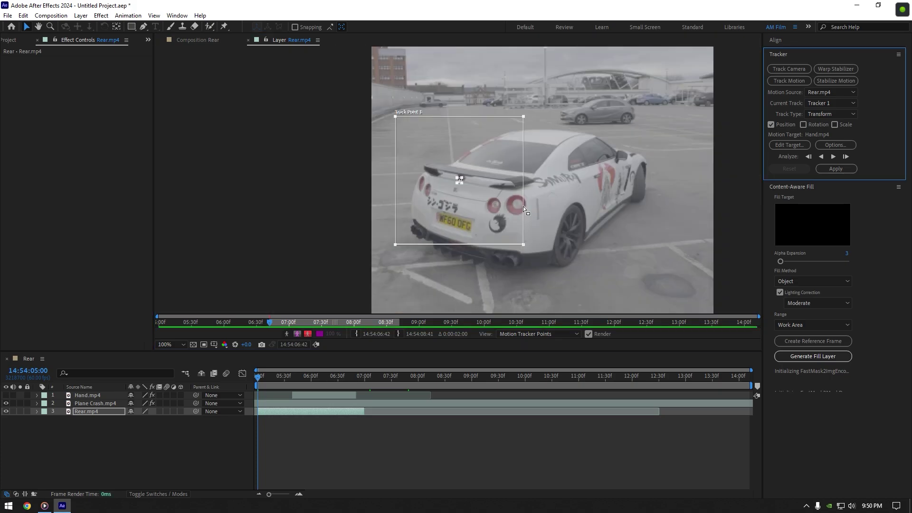
# - Set the tracker to the RGB channel with Adapt Feature On Every Frame, and analyze the car's motion forward
pyautogui.click(848, 144)
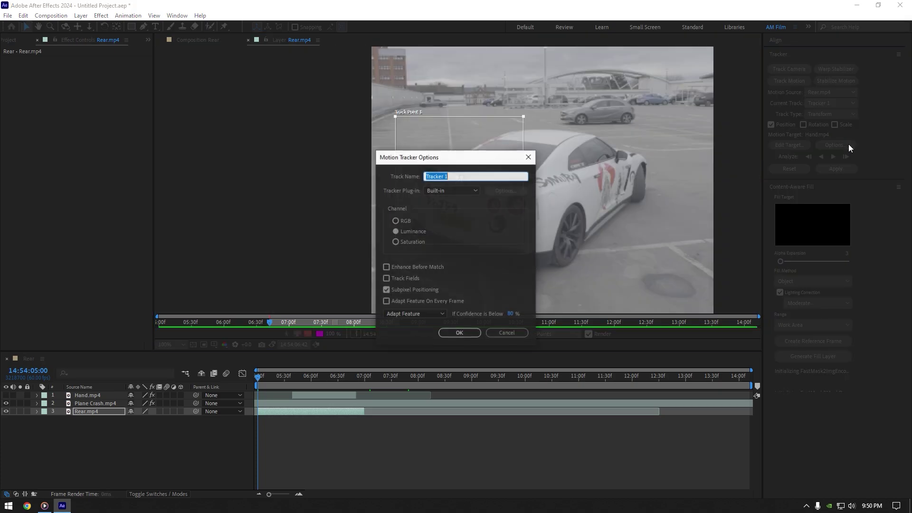
pyautogui.click(395, 301)
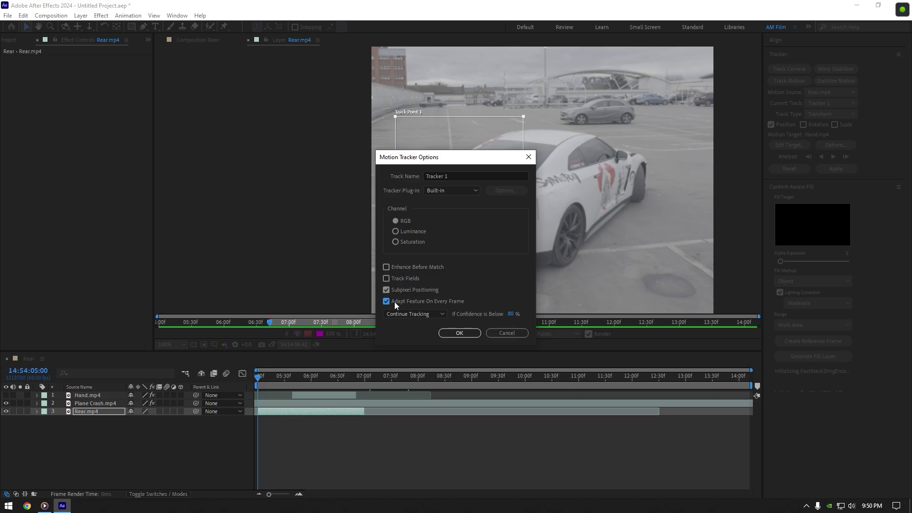
pyautogui.click(458, 332)
pyautogui.click(833, 156)
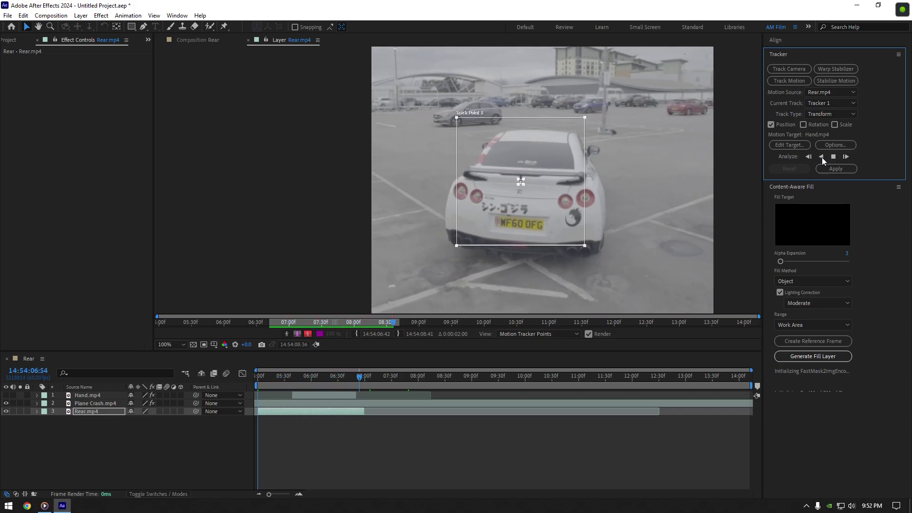
# - Create a null object and set Null 1 as the tracker's motion target
pyautogui.rightClick(173, 455)
pyautogui.moveTo(195, 338)
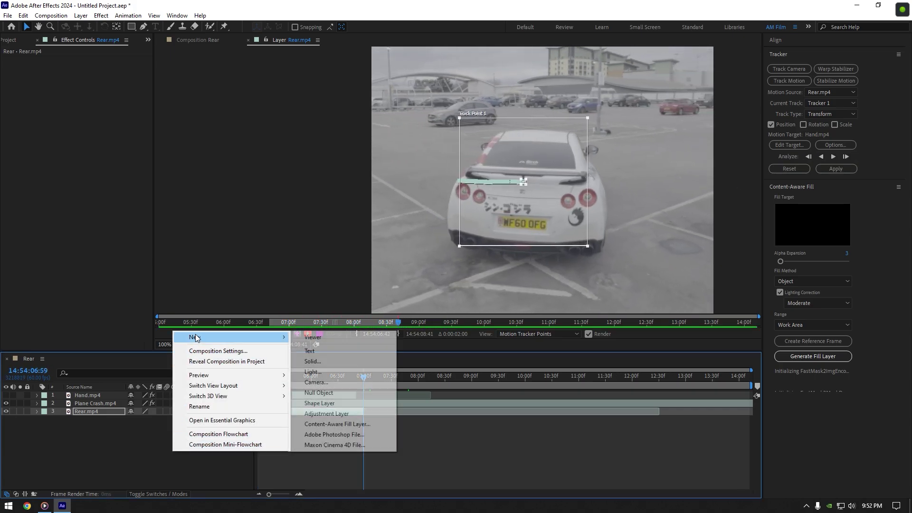
pyautogui.click(318, 393)
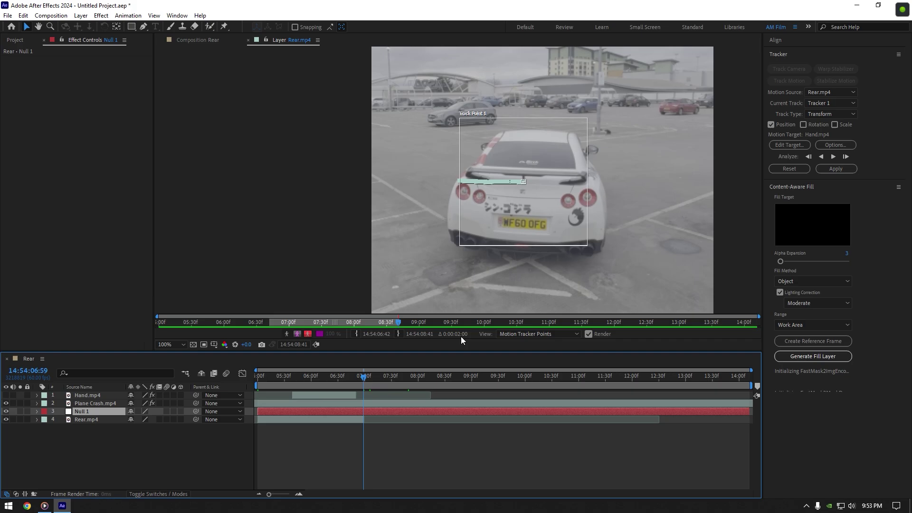
pyautogui.click(782, 147)
pyautogui.click(482, 239)
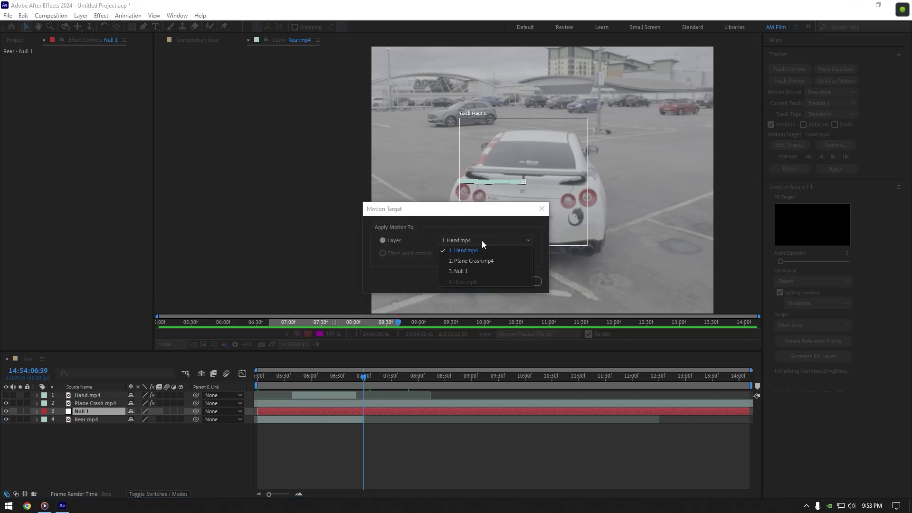
pyautogui.click(468, 270)
pyautogui.click(471, 281)
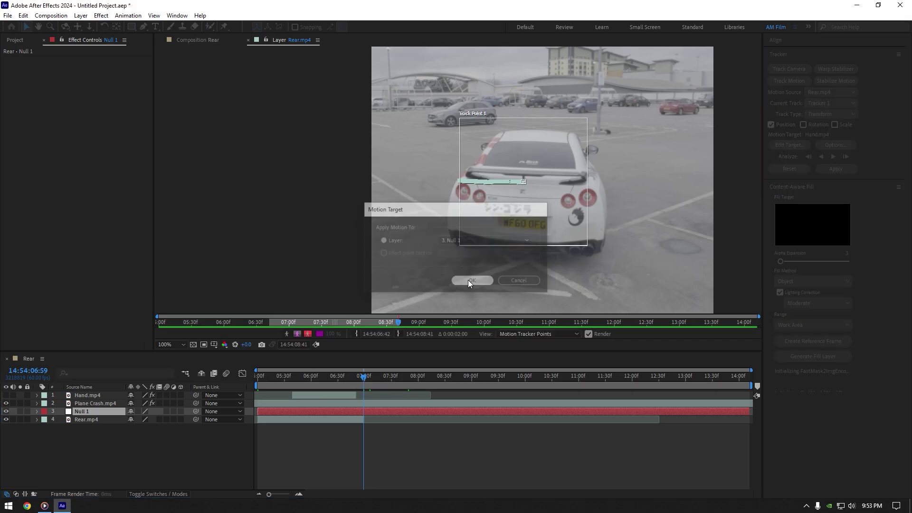
# - Apply the tracking data to the null in the X and Y dimensions
pyautogui.click(836, 169)
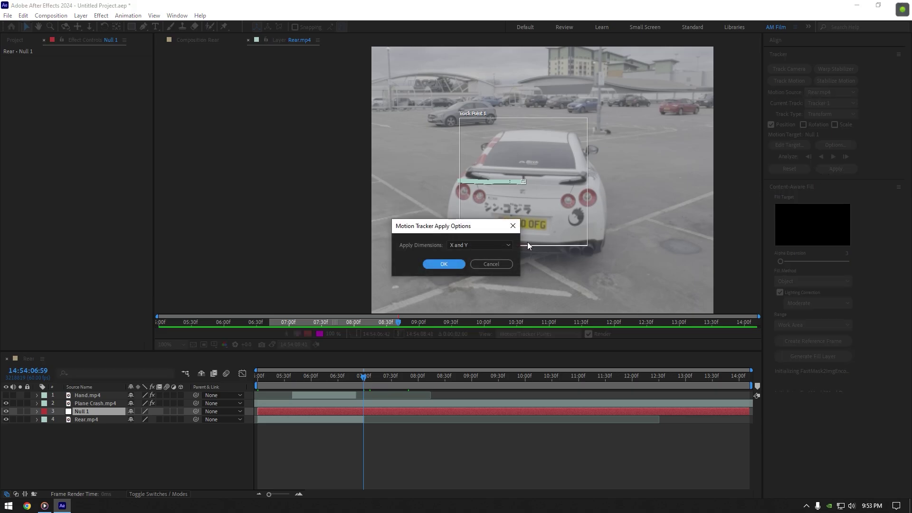
pyautogui.click(481, 245)
pyautogui.click(476, 253)
pyautogui.click(443, 264)
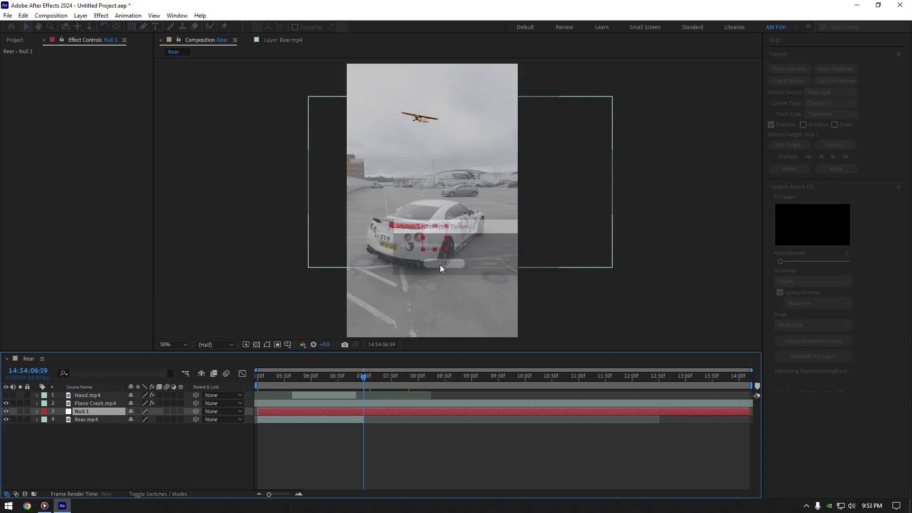
# - Parent Plane Crash.mp4 to Null 1 and preview the composition from its start
pyautogui.moveTo(349, 378); pyautogui.dragTo(264, 377)
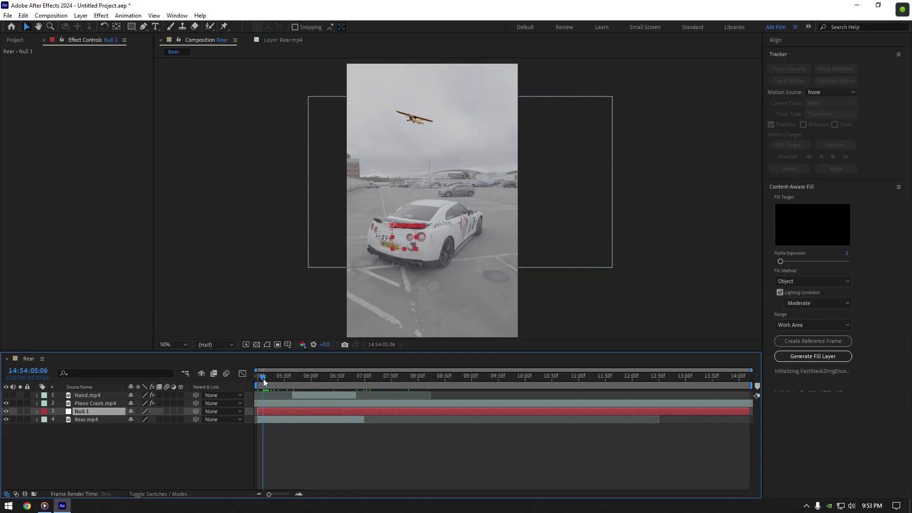
pyautogui.click(101, 402)
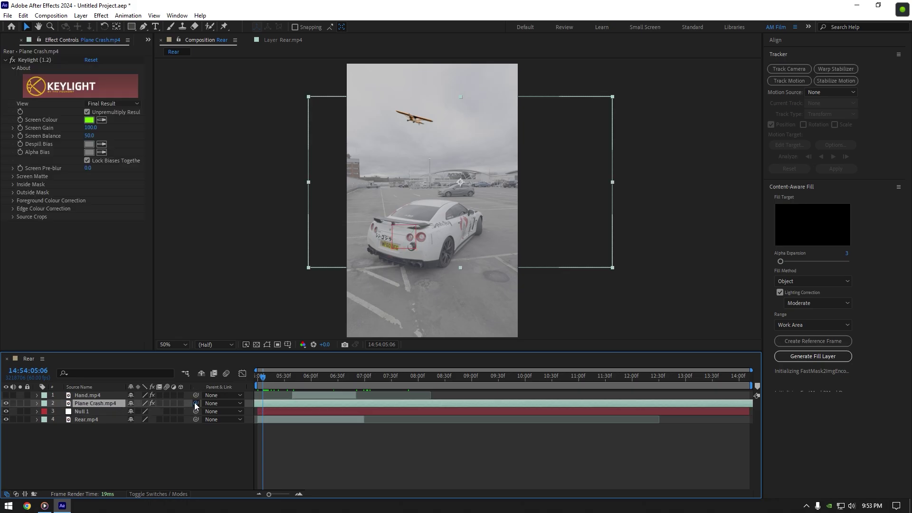
pyautogui.moveTo(195, 405); pyautogui.dragTo(90, 411)
pyautogui.moveTo(269, 380); pyautogui.dragTo(229, 375)
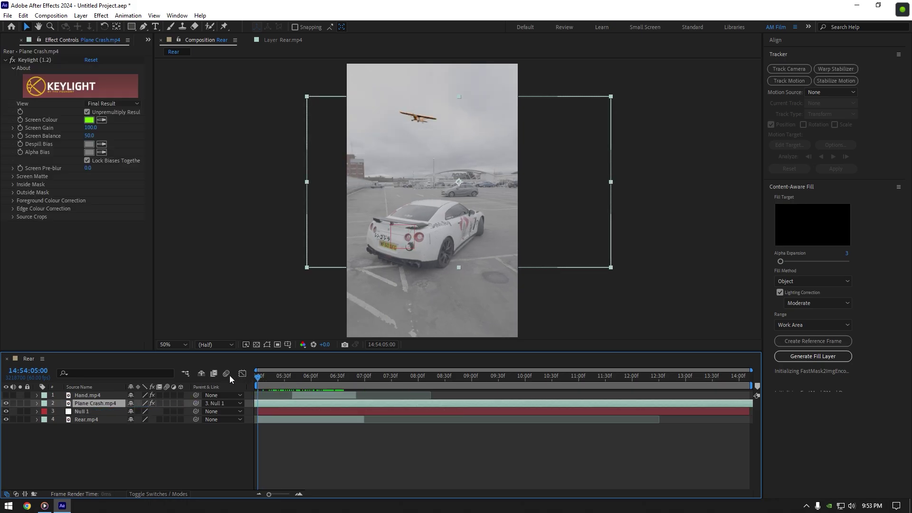
pyautogui.press('space')
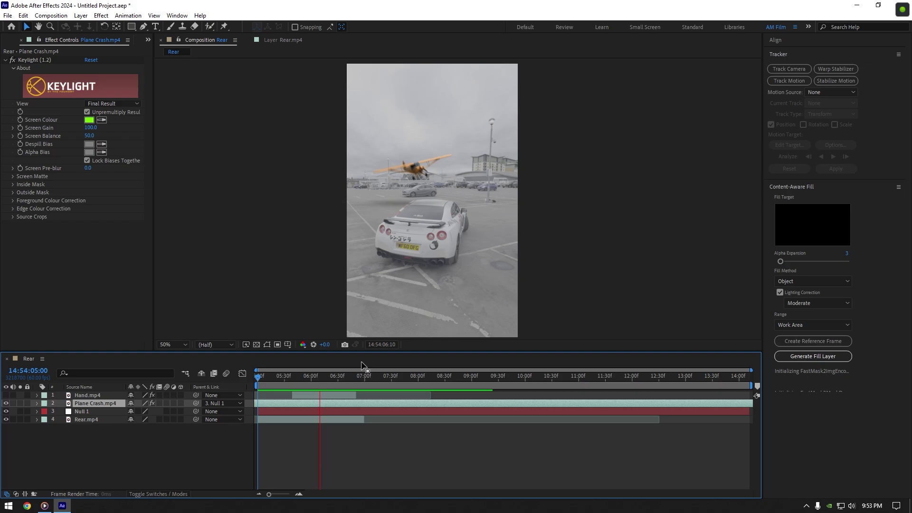
# - Show Hand.mp4, reposition the hand so its pinching fingers meet the plane, and shift the layer slightly earlier in time
pyautogui.moveTo(337, 376); pyautogui.dragTo(314, 379)
pyautogui.click(6, 395)
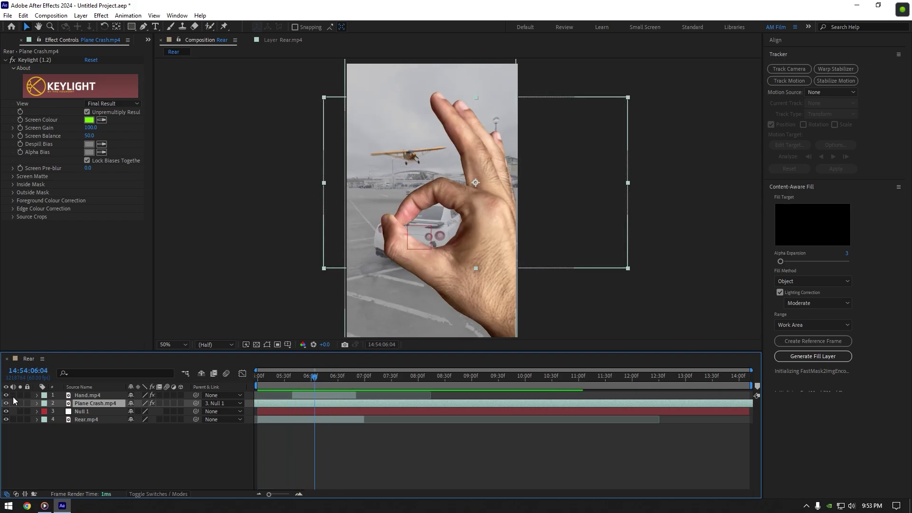
pyautogui.moveTo(496, 306); pyautogui.dragTo(519, 278)
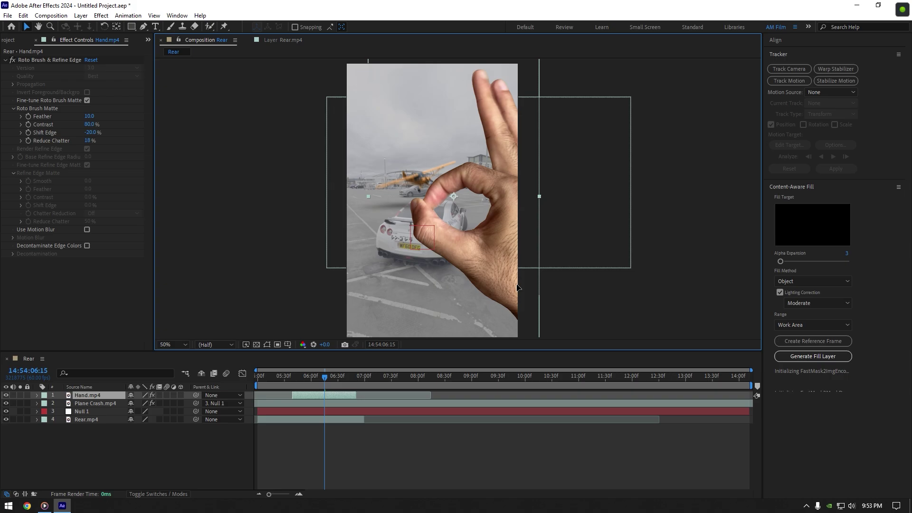
pyautogui.moveTo(324, 376); pyautogui.dragTo(321, 377)
pyautogui.moveTo(512, 267); pyautogui.dragTo(508, 259)
pyautogui.moveTo(329, 395); pyautogui.dragTo(323, 395)
pyautogui.moveTo(509, 268); pyautogui.dragTo(501, 277)
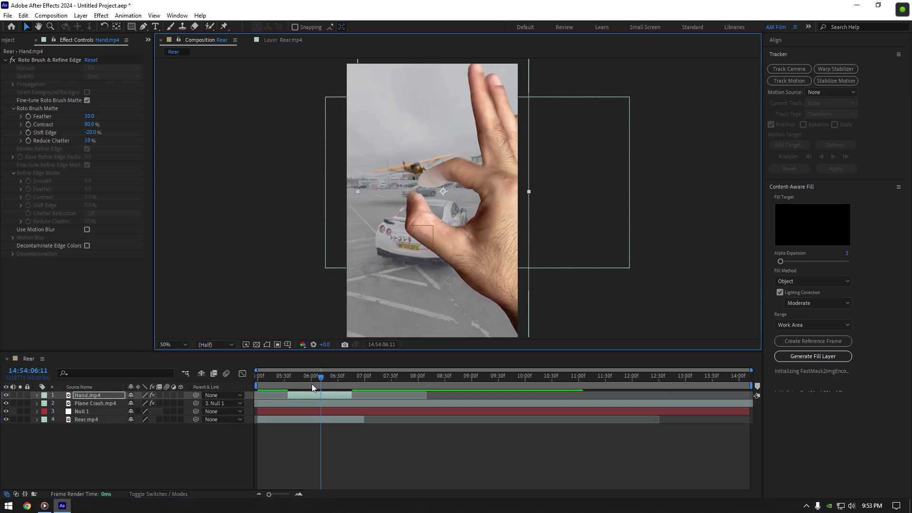
# - Split Plane Crash.mp4 at 14:54:06:11 and apply Freeze Frame to the second part
pyautogui.moveTo(321, 378); pyautogui.dragTo(320, 378)
pyautogui.press('pagedown')
pyautogui.click(92, 403)
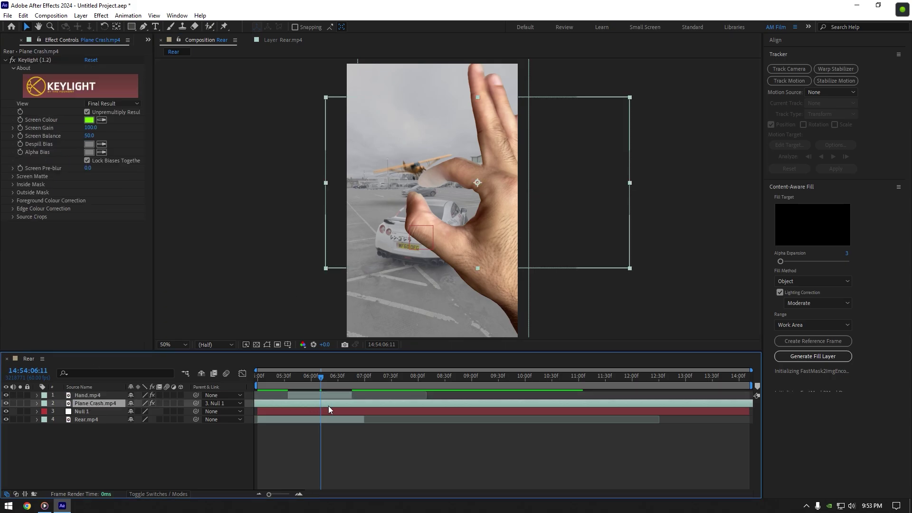
pyautogui.hotkey('ctrl', 'shift', 'd')
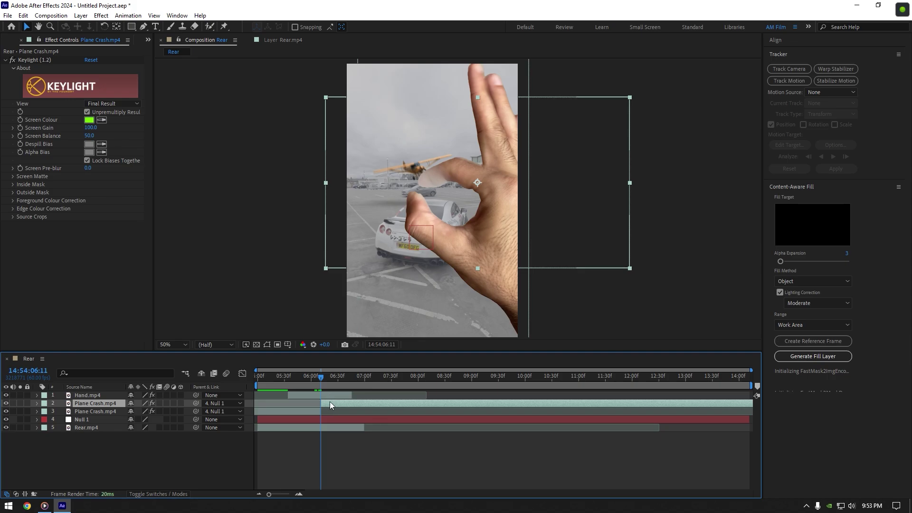
pyautogui.rightClick(330, 400)
pyautogui.moveTo(387, 175)
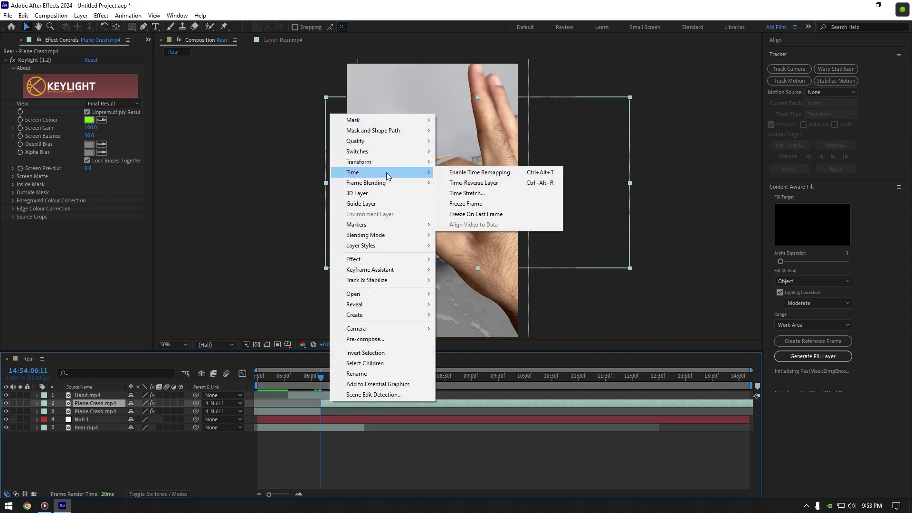
pyautogui.click(468, 204)
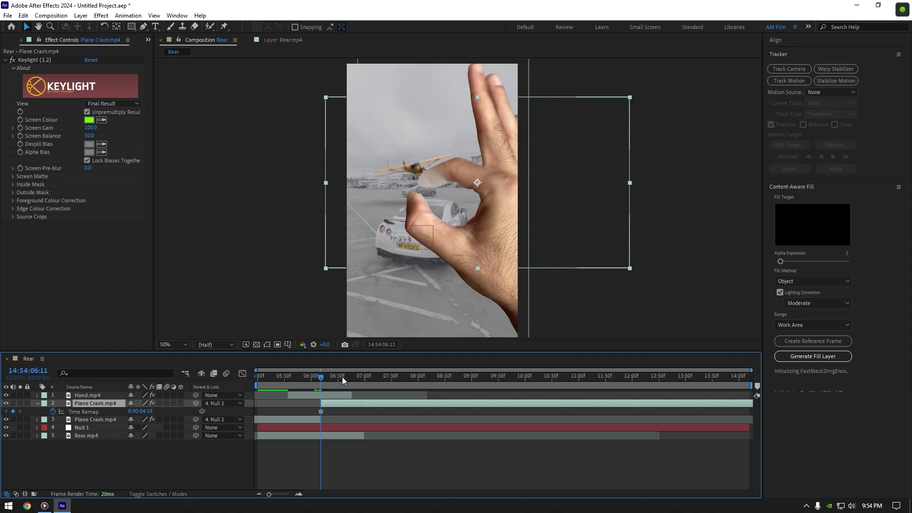
# - Make the frozen plane layer 3D and add Position and Orientation keyframes at 14:54:06:11
pyautogui.moveTo(343, 378); pyautogui.dragTo(324, 380)
pyautogui.press('p')
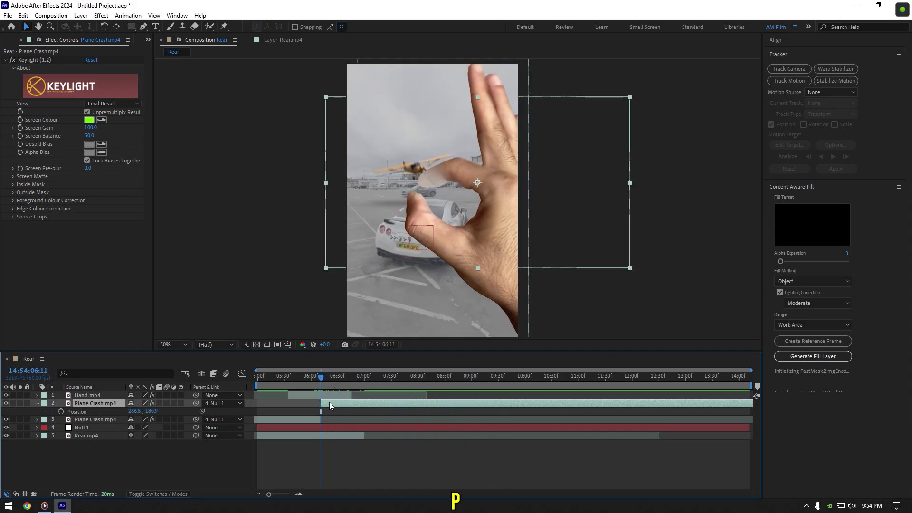
pyautogui.click(61, 412)
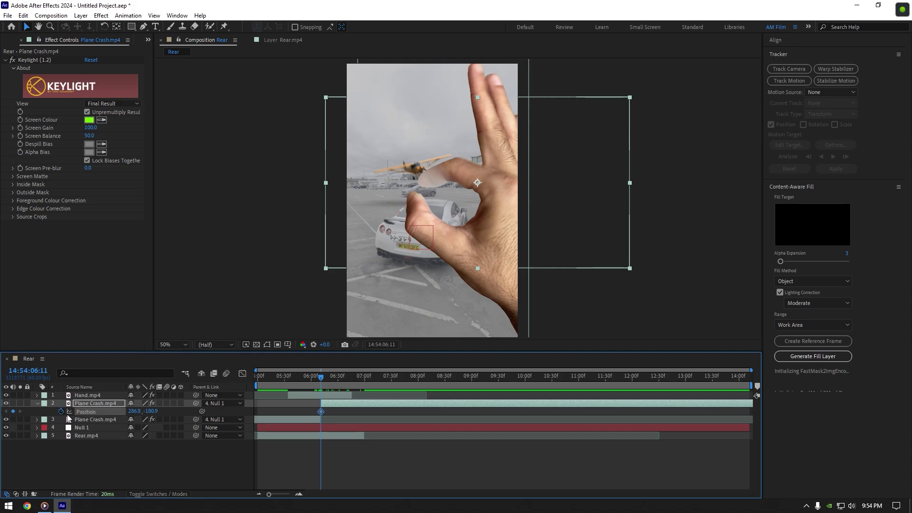
pyautogui.click(180, 403)
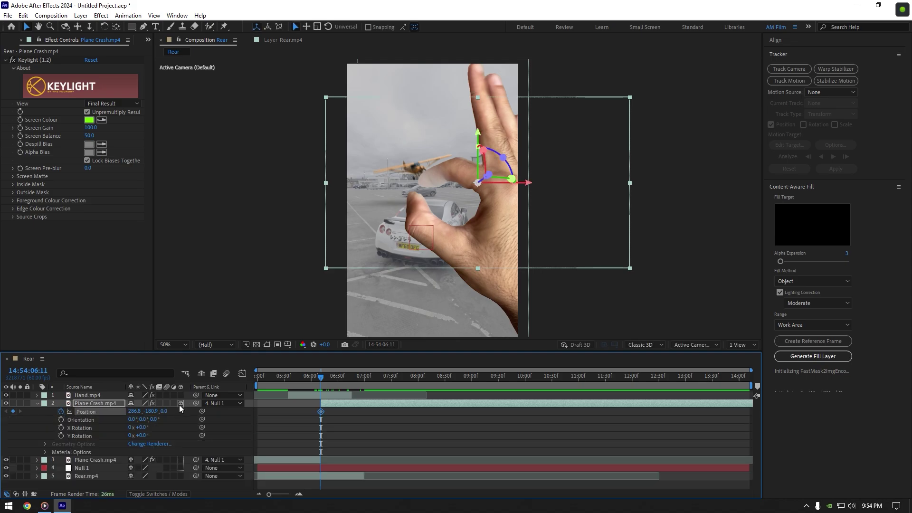
pyautogui.click(61, 420)
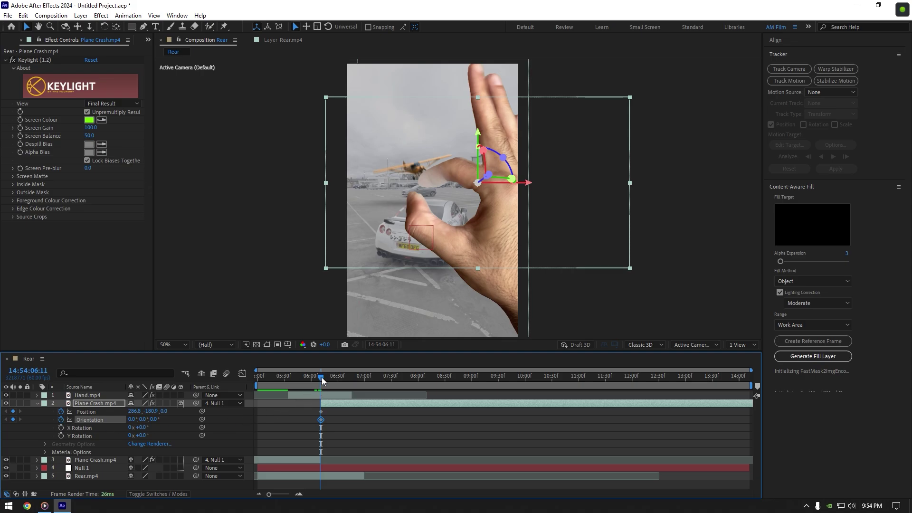
# - Keyframe the frozen plane up and left toward the frame's upper-left corner at 14:54:06:22, and preview the flick motion
pyautogui.moveTo(322, 377); pyautogui.dragTo(332, 377)
pyautogui.moveTo(523, 194); pyautogui.dragTo(421, 101)
pyautogui.press(',')
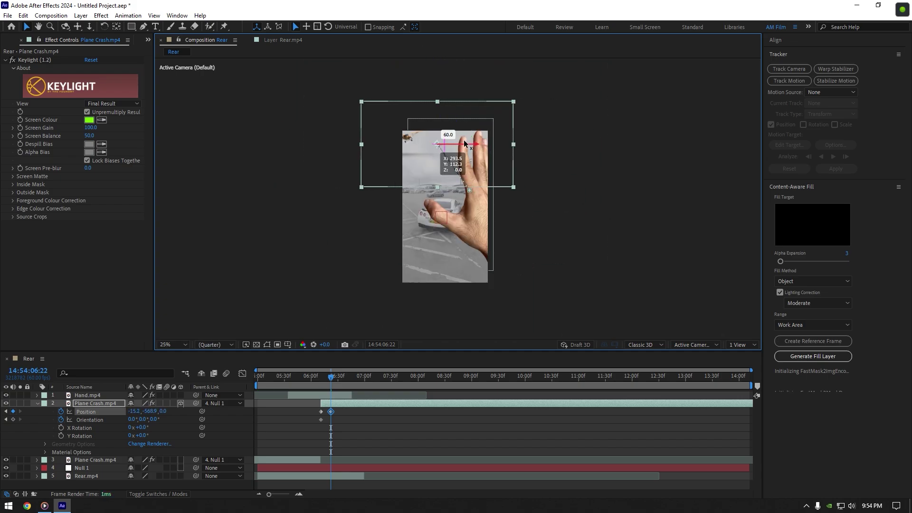
pyautogui.moveTo(334, 379)
pyautogui.mouseDown()
pyautogui.moveTo(318, 378)
pyautogui.moveTo(347, 380)
pyautogui.moveTo(317, 380)
pyautogui.moveTo(325, 378)
pyautogui.mouseUp()
pyautogui.press('space')
pyautogui.press('.')
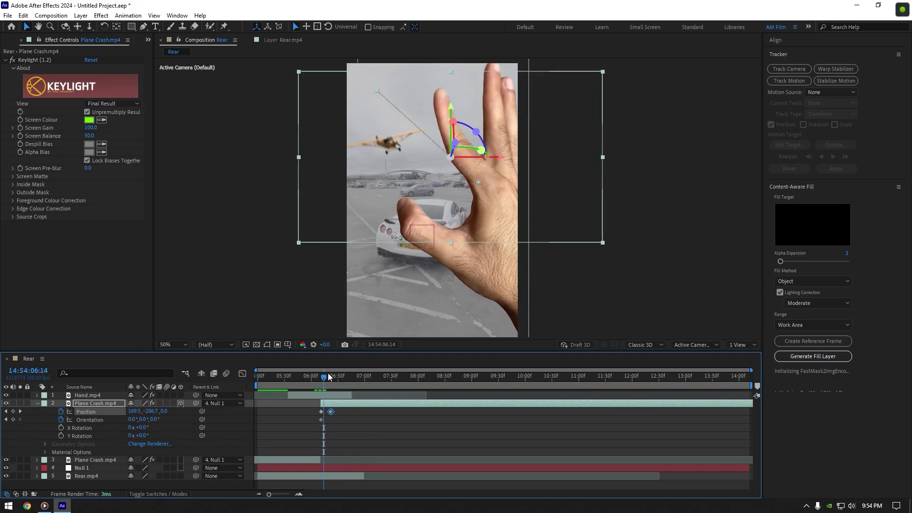
# - Return to the frozen plane's first keyframe at 14:54:06:11, solo the layer and display it on the transparency grid
pyautogui.click(334, 404)
pyautogui.press('j')
pyautogui.press('u')
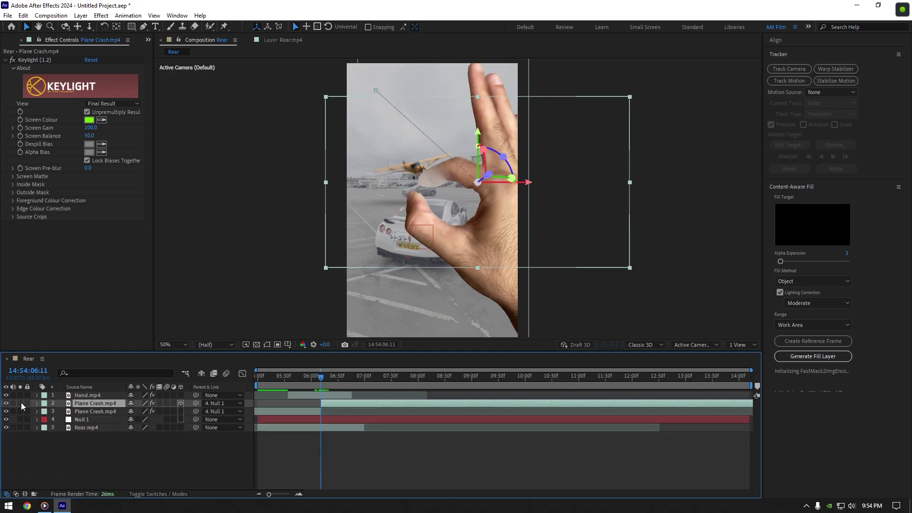
pyautogui.click(20, 403)
pyautogui.click(256, 344)
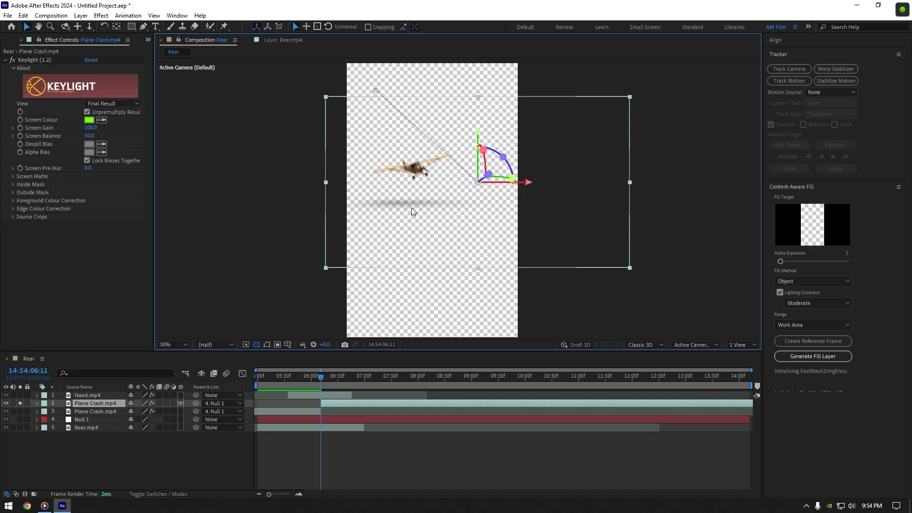
# - Draw a closed Pen tool mask around the frozen plane, leaving out the shadow beneath it
pyautogui.click(144, 28)
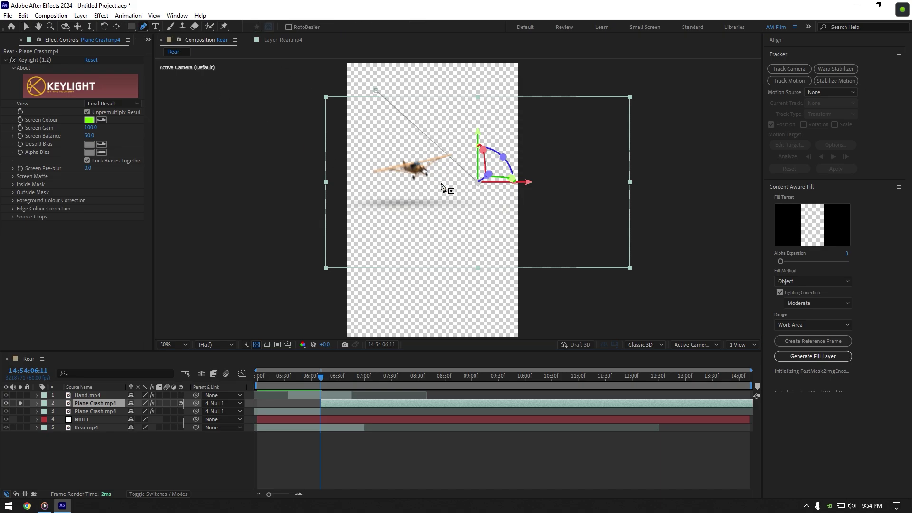
pyautogui.scroll(1, 441, 184)
pyautogui.click(408, 159)
pyautogui.click(375, 170)
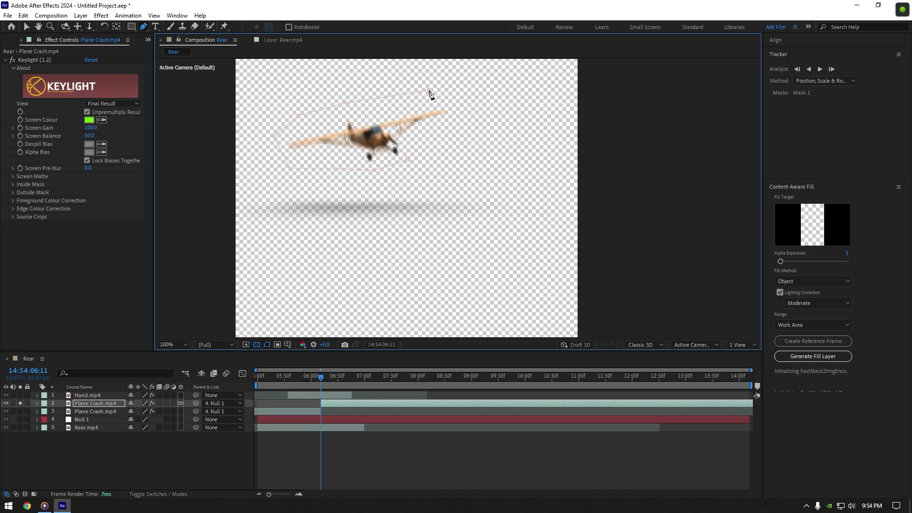
pyautogui.click(408, 162)
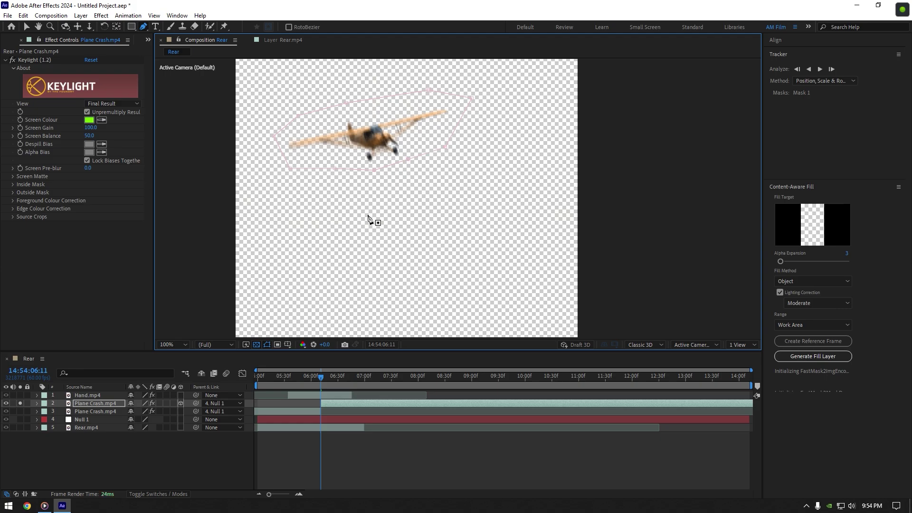
# - Unsolo the frozen plane layer and scrub to 14:54:06:29 to check the plane's exit from the frame
pyautogui.click(21, 403)
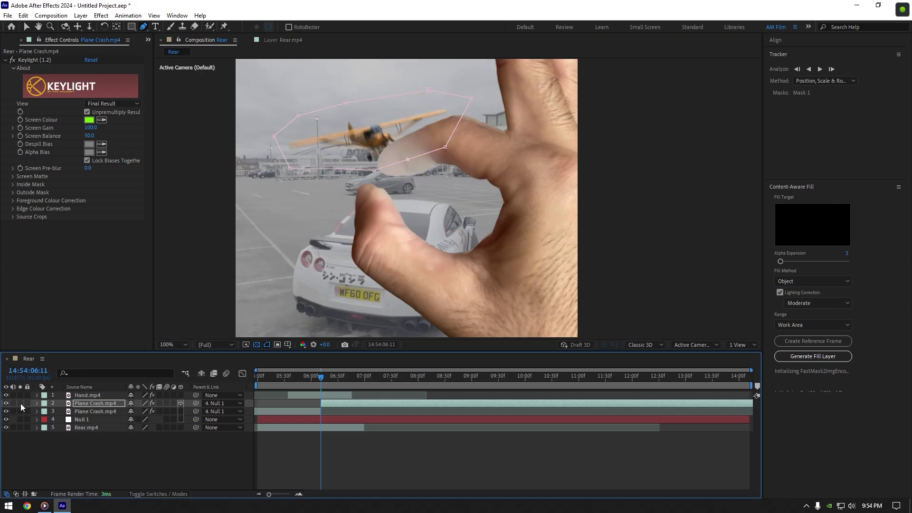
pyautogui.moveTo(316, 380); pyautogui.dragTo(337, 376)
pyautogui.scroll(-1, 348, 280)
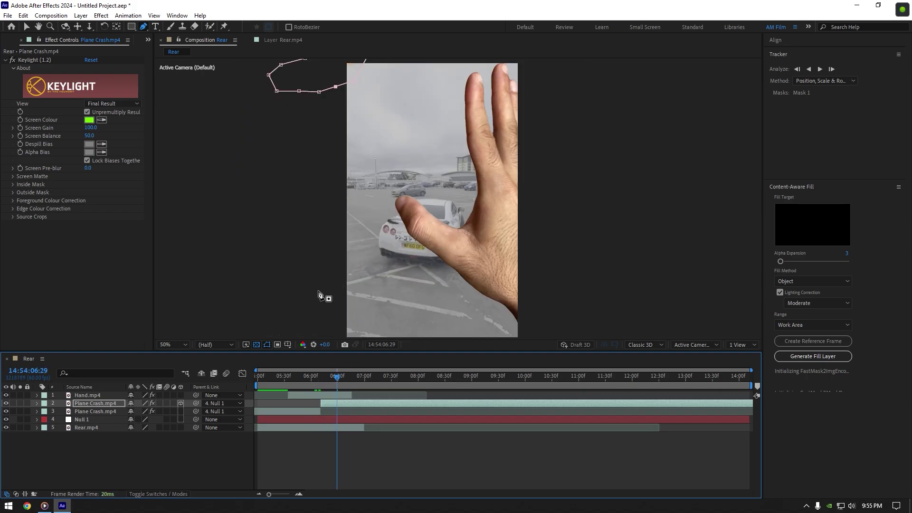